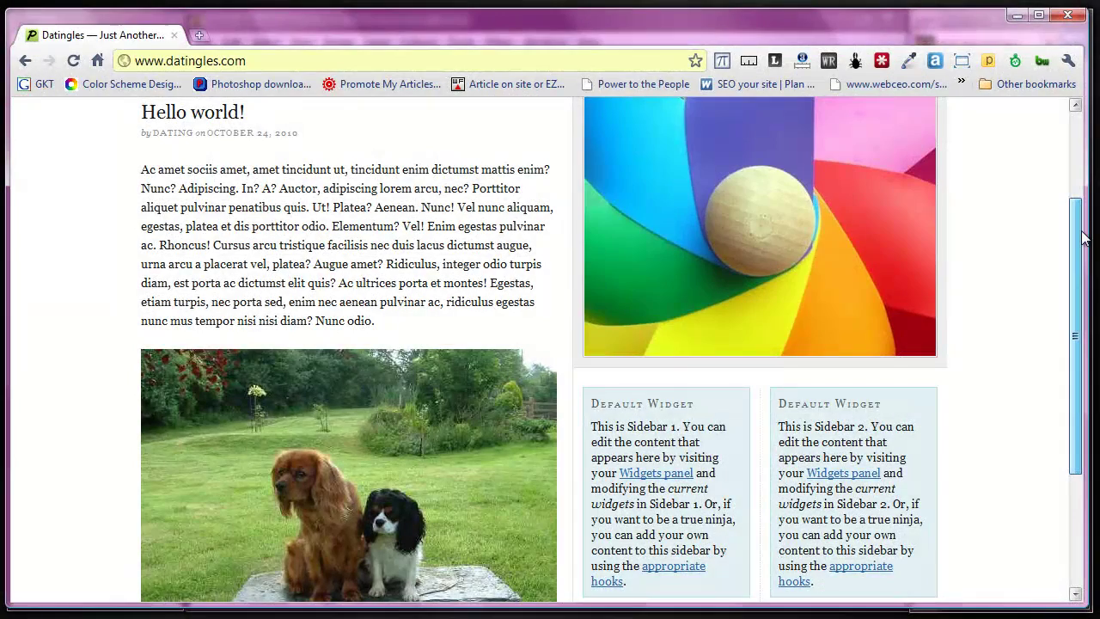
# Step: Measure the width of the blog post's paragraph with the page measuring tool
pyautogui.scroll(-2, 1084, 238)
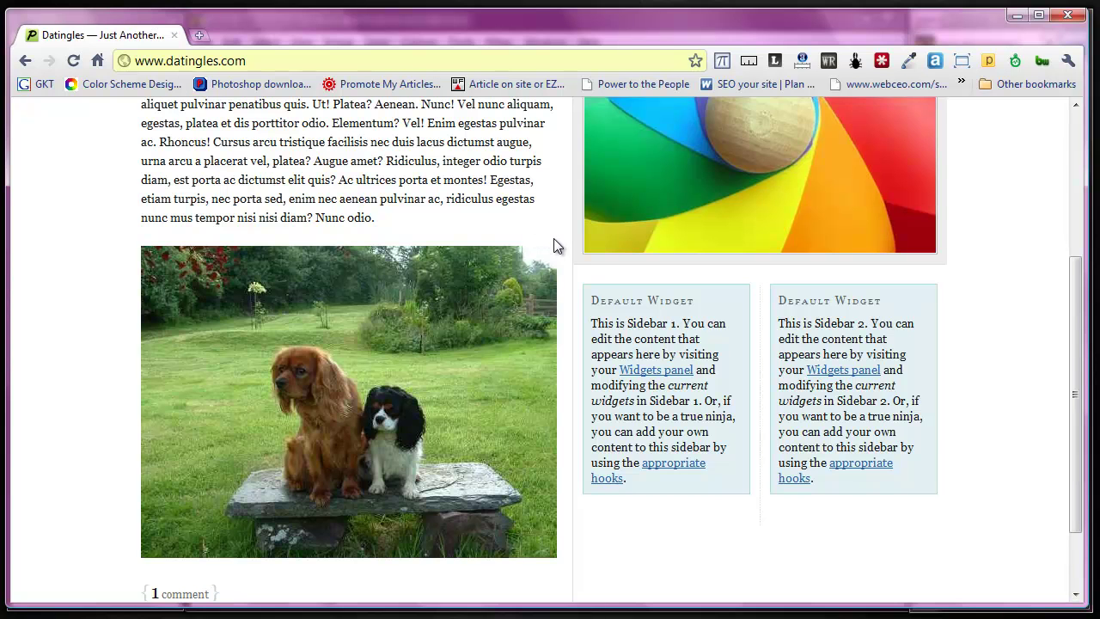
pyautogui.moveTo(1071, 309); pyautogui.dragTo(1071, 163)
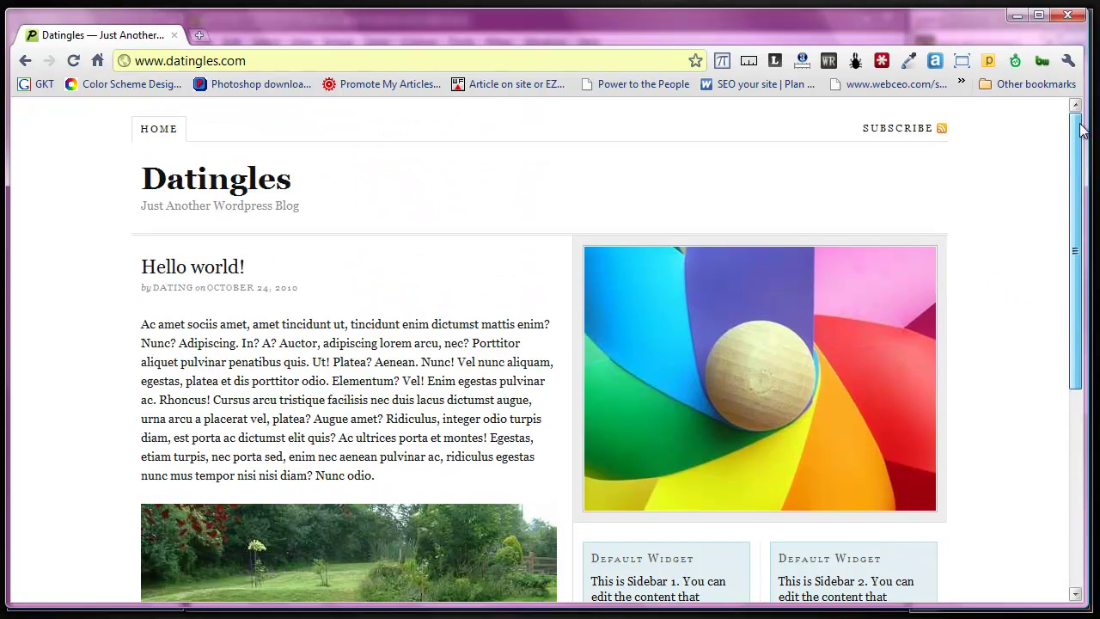
pyautogui.click(747, 61)
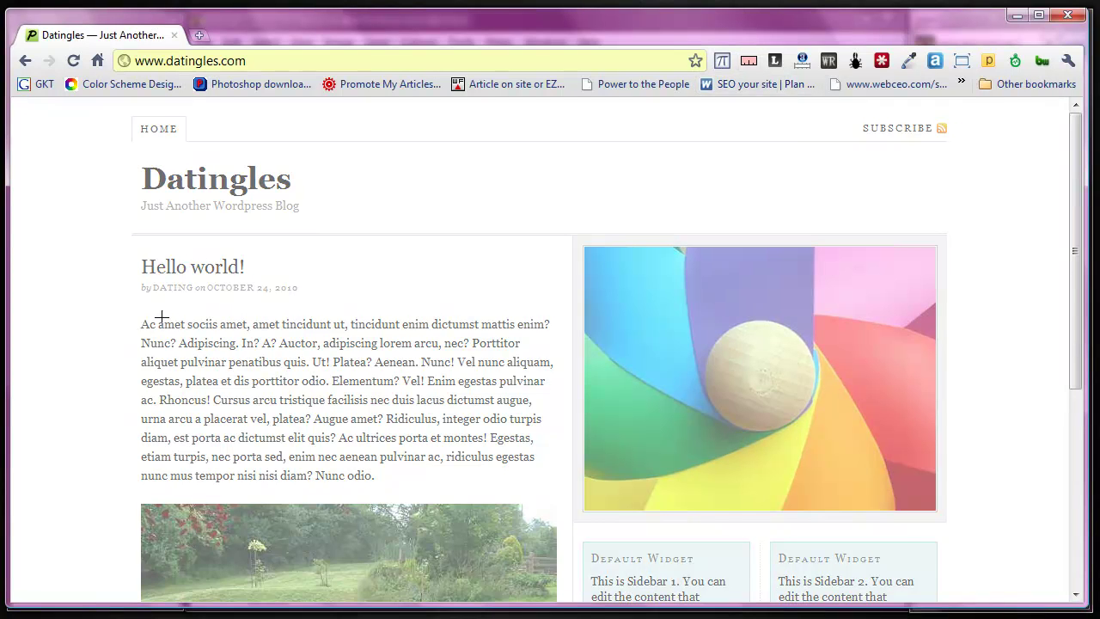
pyautogui.moveTo(141, 317); pyautogui.dragTo(553, 458)
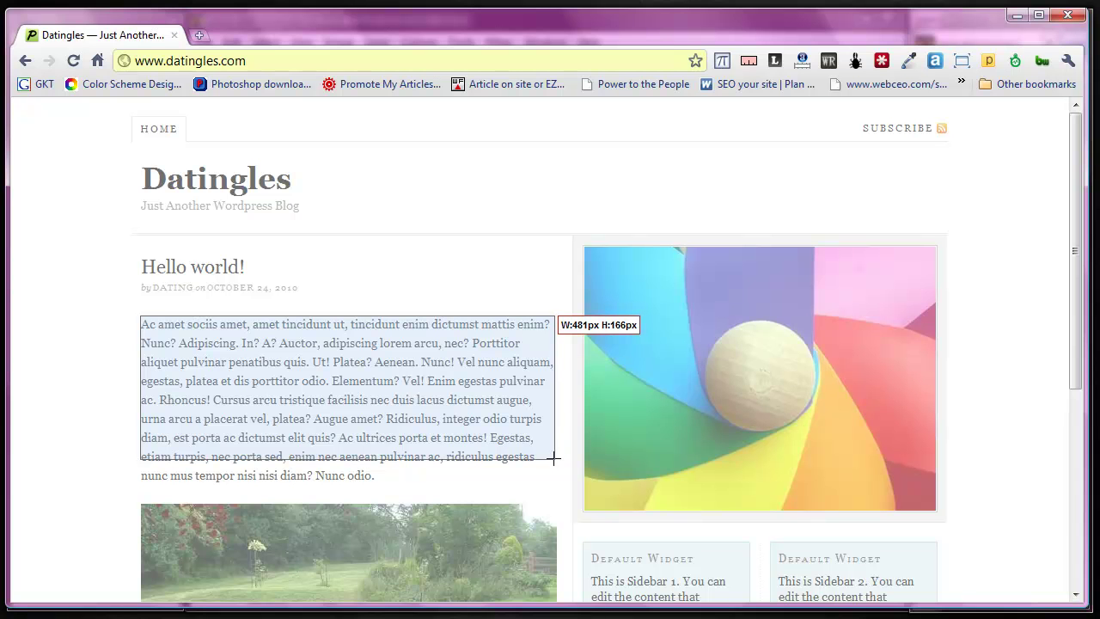
pyautogui.click(749, 61)
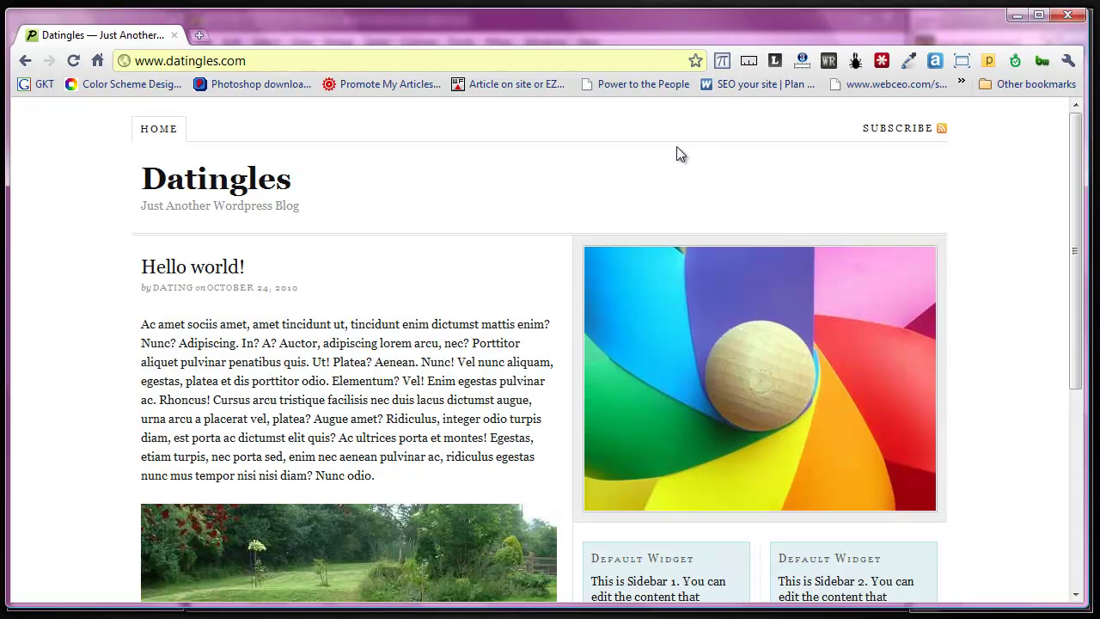
pyautogui.moveTo(1083, 154); pyautogui.dragTo(1087, 307)
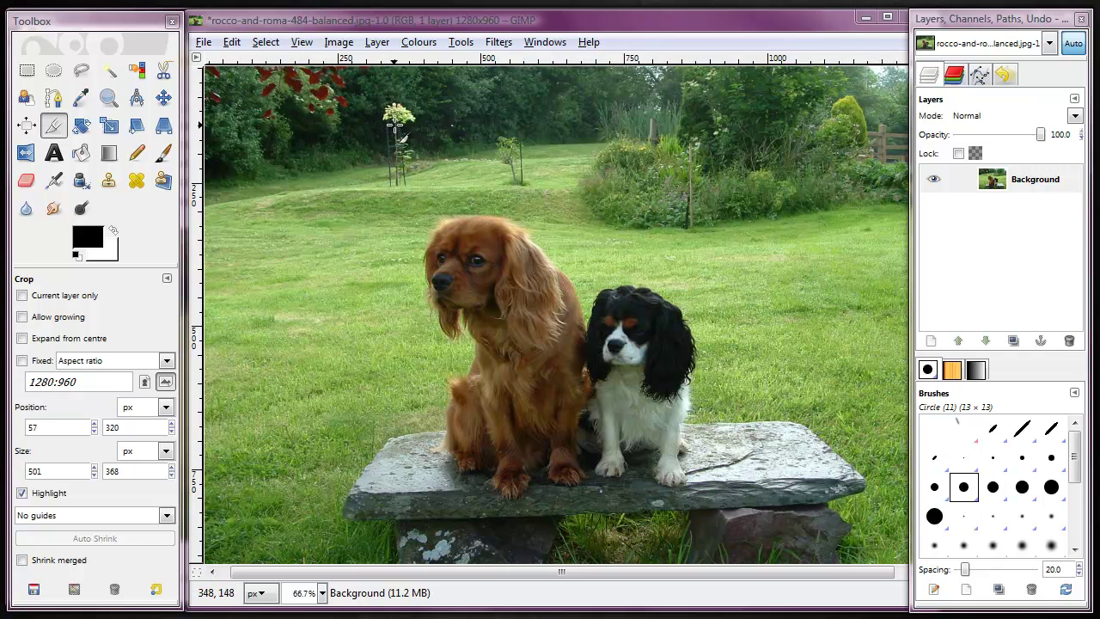
pyautogui.moveTo(396, 118); pyautogui.dragTo(702, 512)
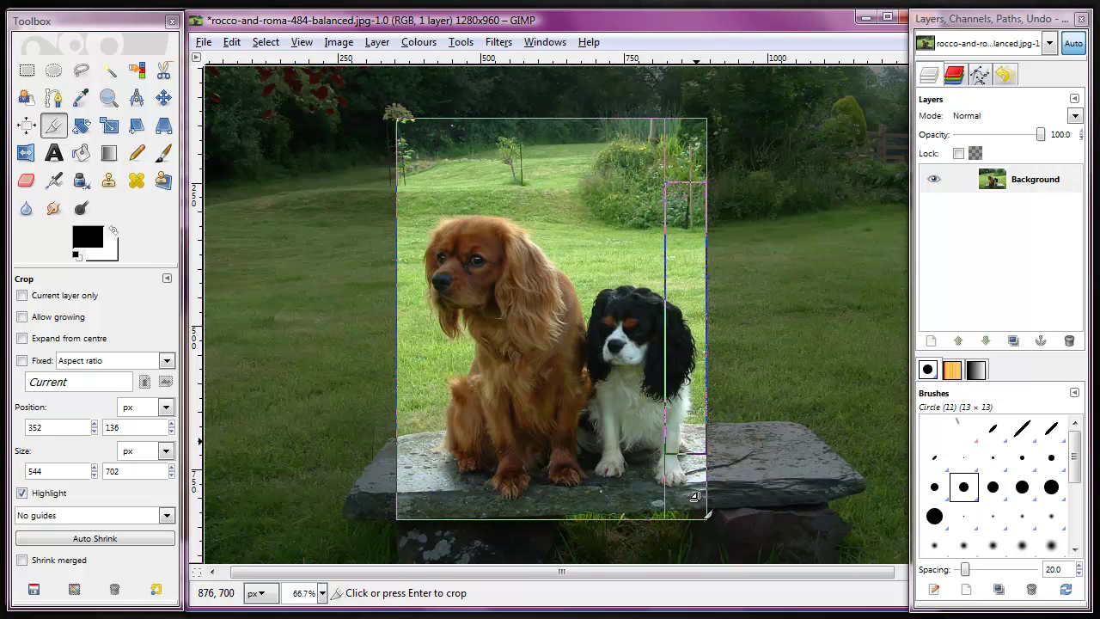
pyautogui.press('r')
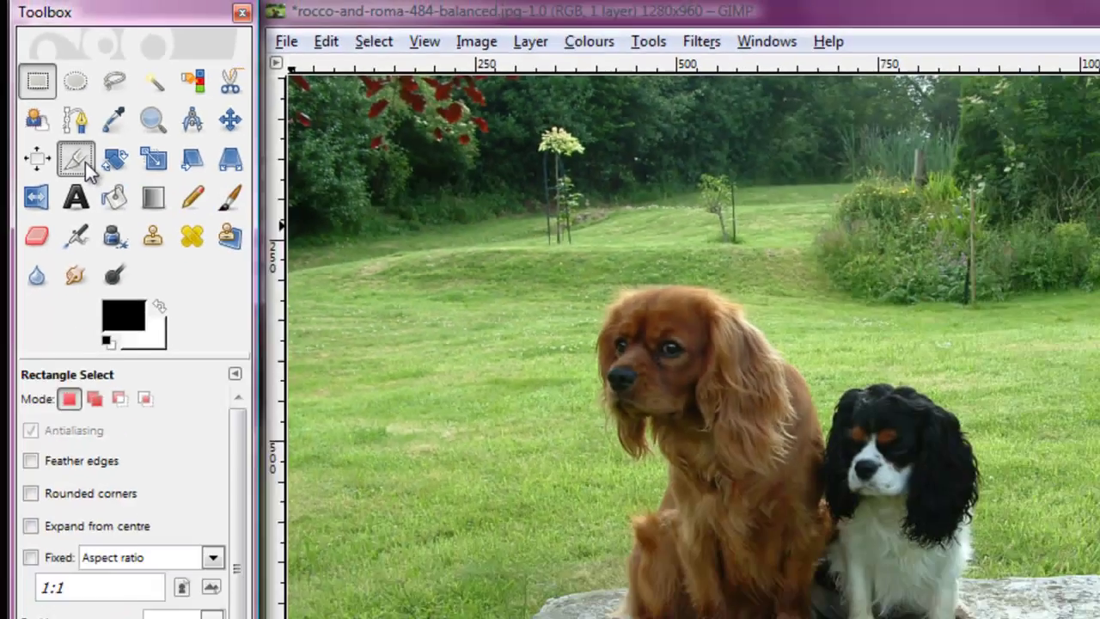
pyautogui.click(159, 279)
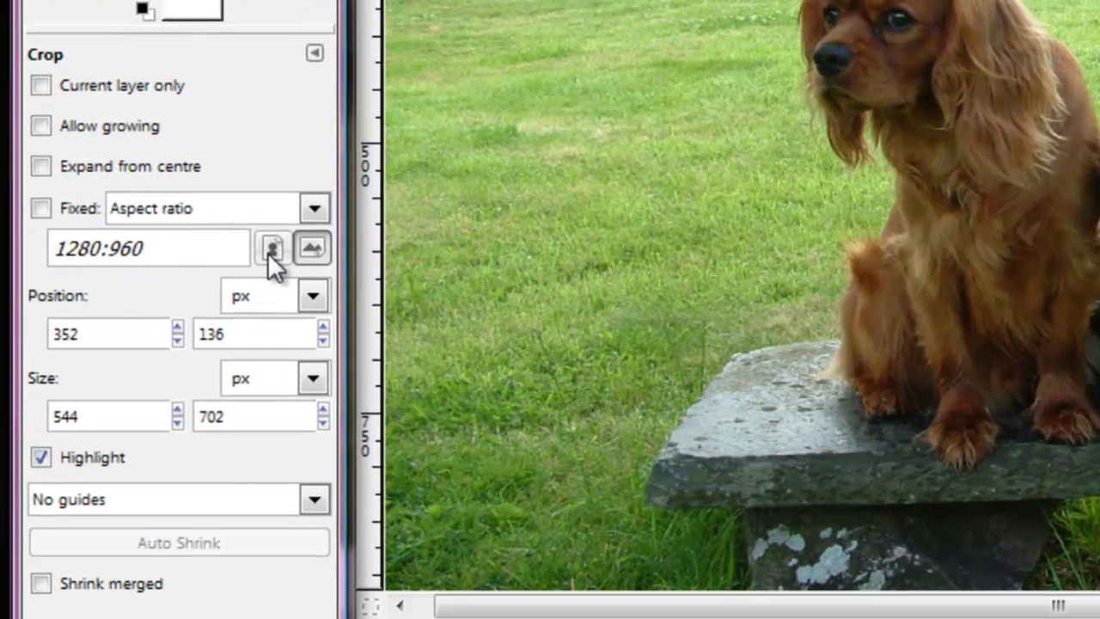
pyautogui.click(179, 345)
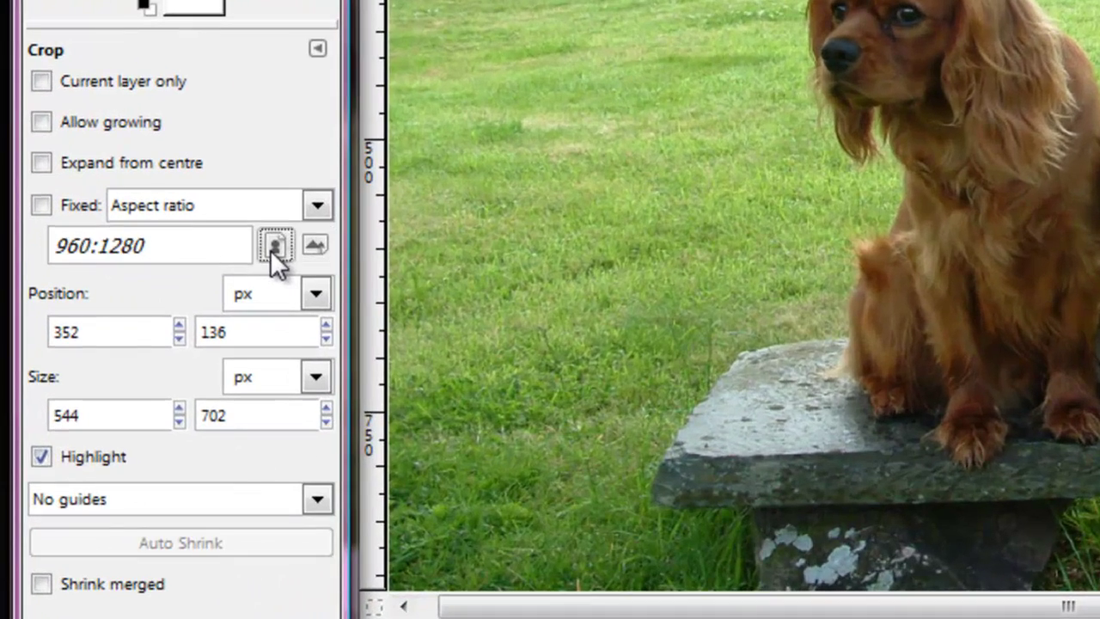
pyautogui.click(315, 247)
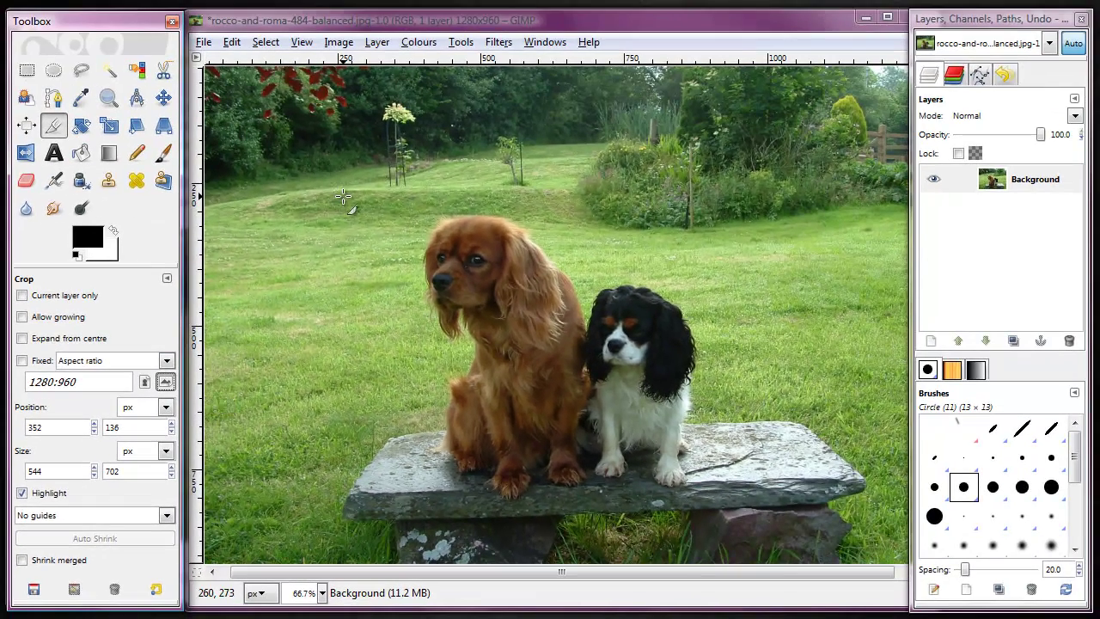
# Step: Crop the spaniels photo to a 922×600 landscape frame around the dogs and bench
pyautogui.moveTo(344, 196); pyautogui.dragTo(855, 530)
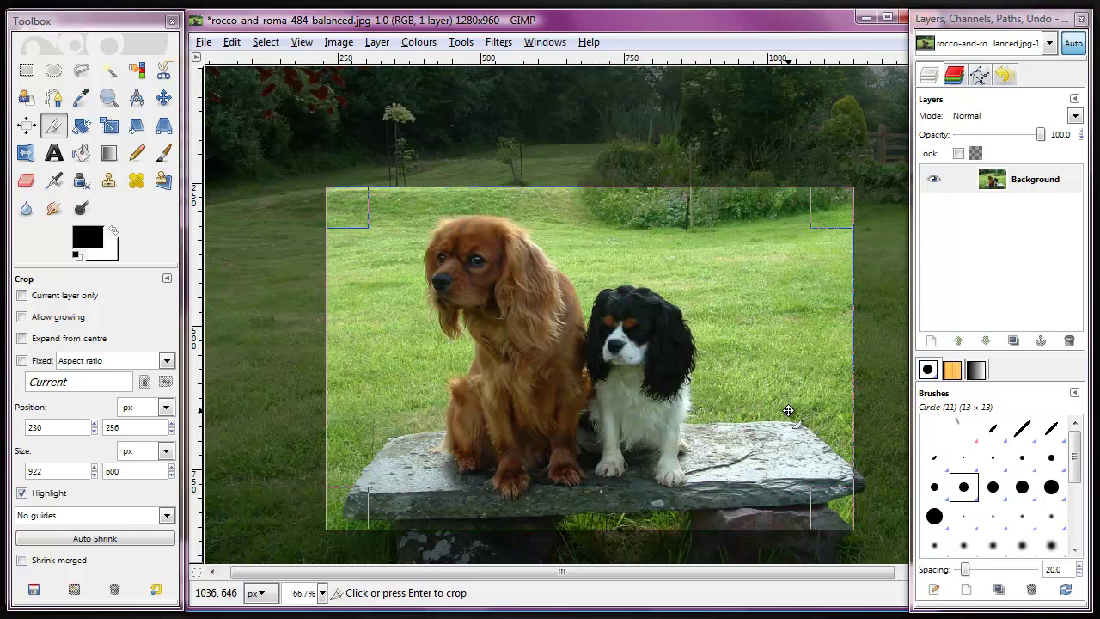
pyautogui.click(789, 411)
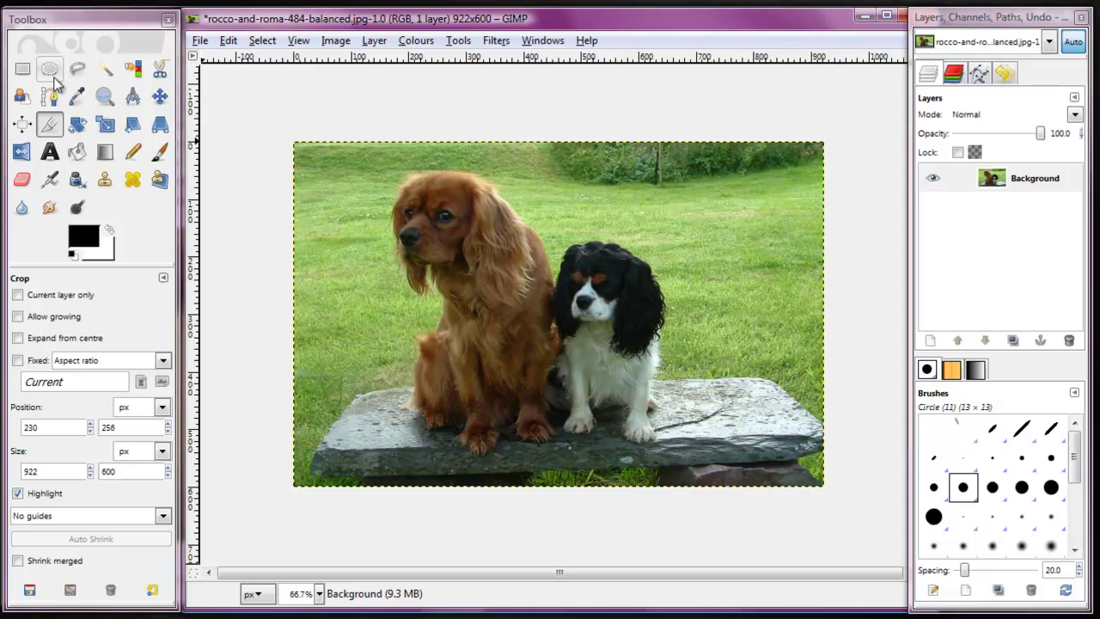
# Step: Scale the cropped image to a width of 484 px, giving 484×315 pixels
pyautogui.click(24, 72)
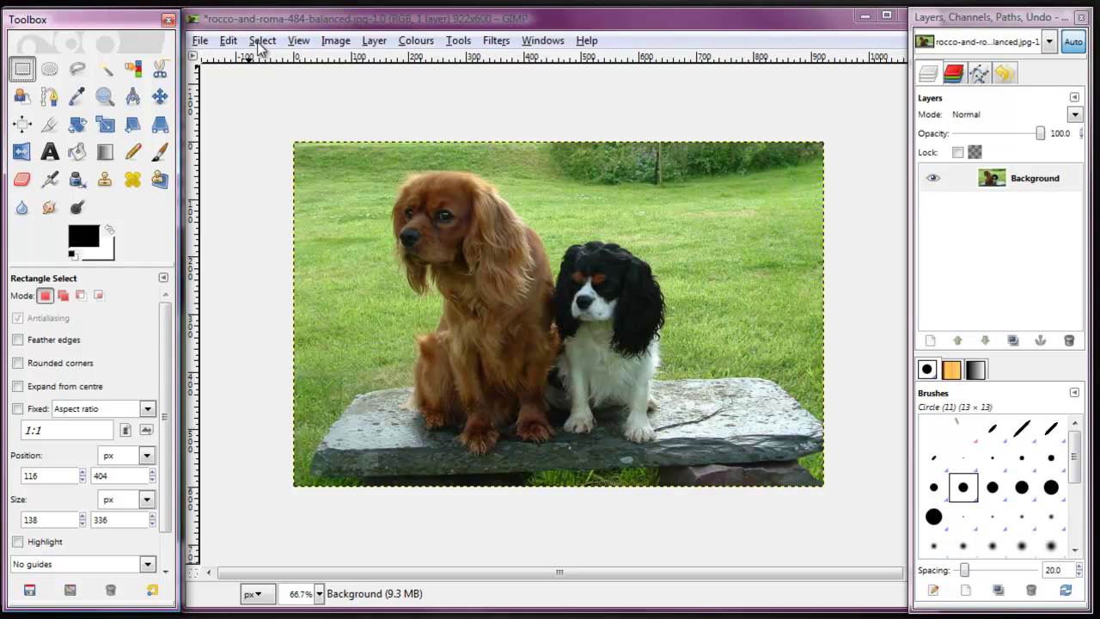
pyautogui.click(337, 43)
pyautogui.click(379, 196)
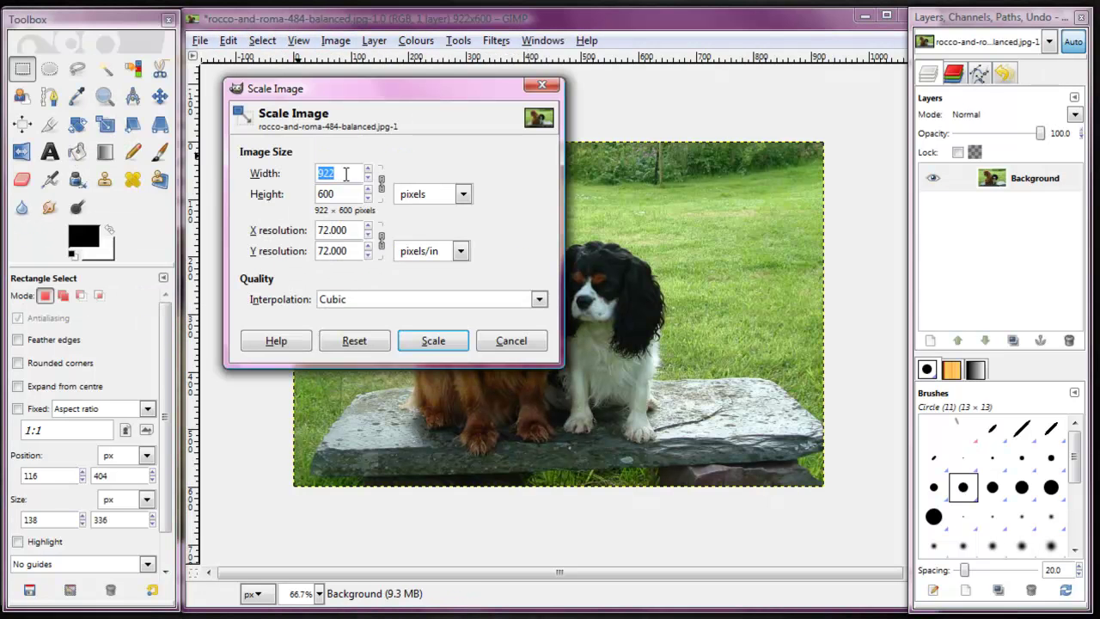
pyautogui.write('484')
pyautogui.click(338, 194)
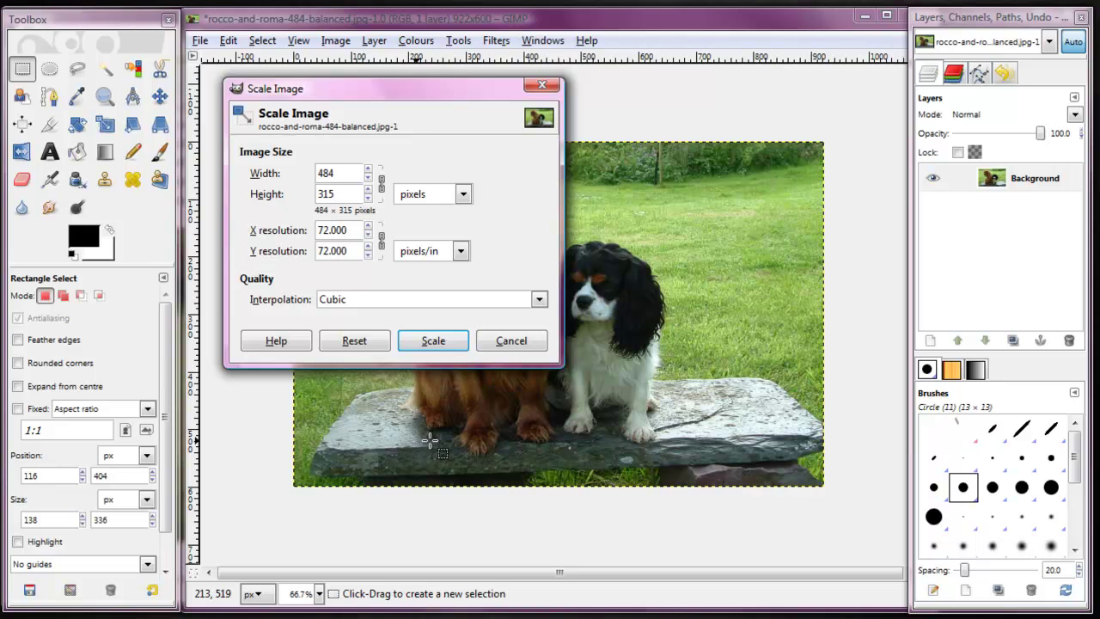
pyautogui.click(437, 343)
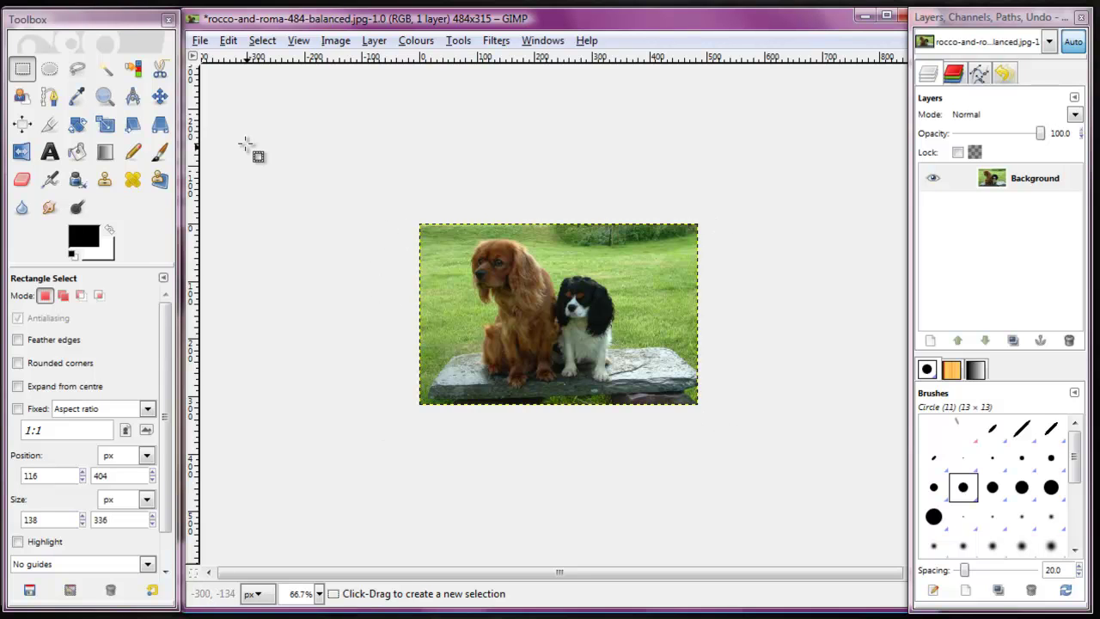
# Step: Save the image as rocco-and-roma-484-balanced.jpg in JPEG format at quality 43
pyautogui.click(198, 42)
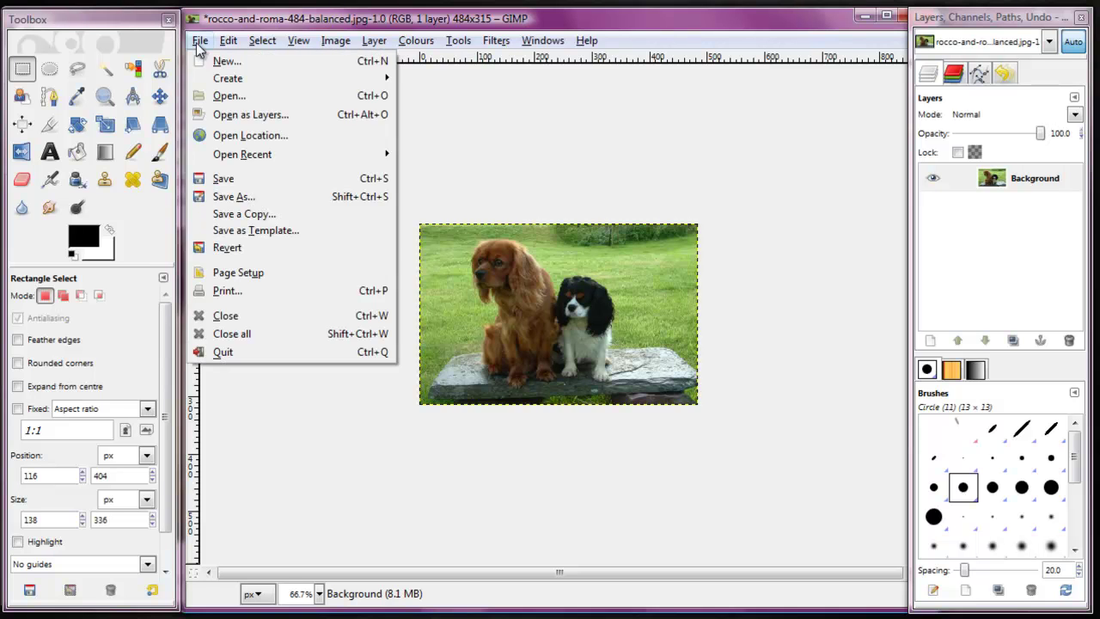
pyautogui.click(240, 195)
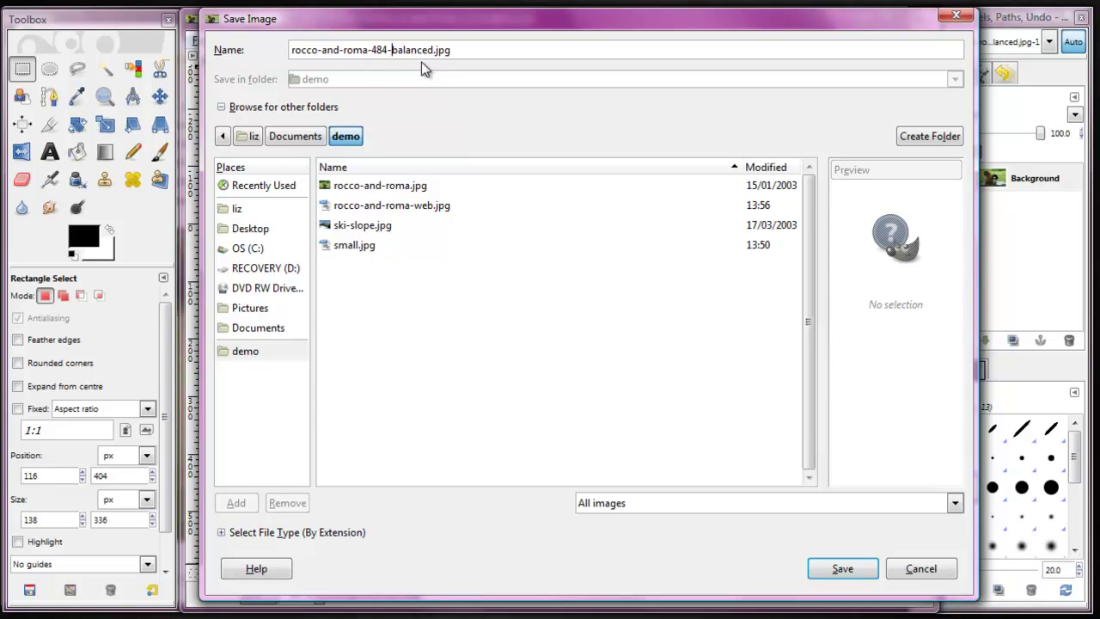
pyautogui.click(810, 576)
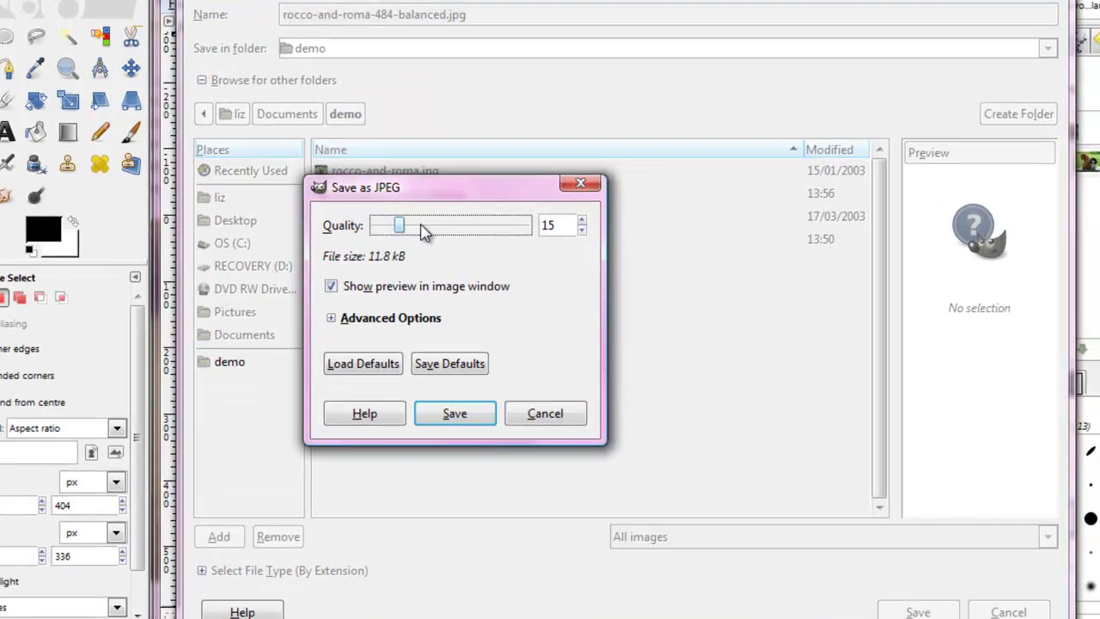
pyautogui.moveTo(393, 232); pyautogui.dragTo(419, 230)
pyautogui.moveTo(492, 176); pyautogui.dragTo(518, 177)
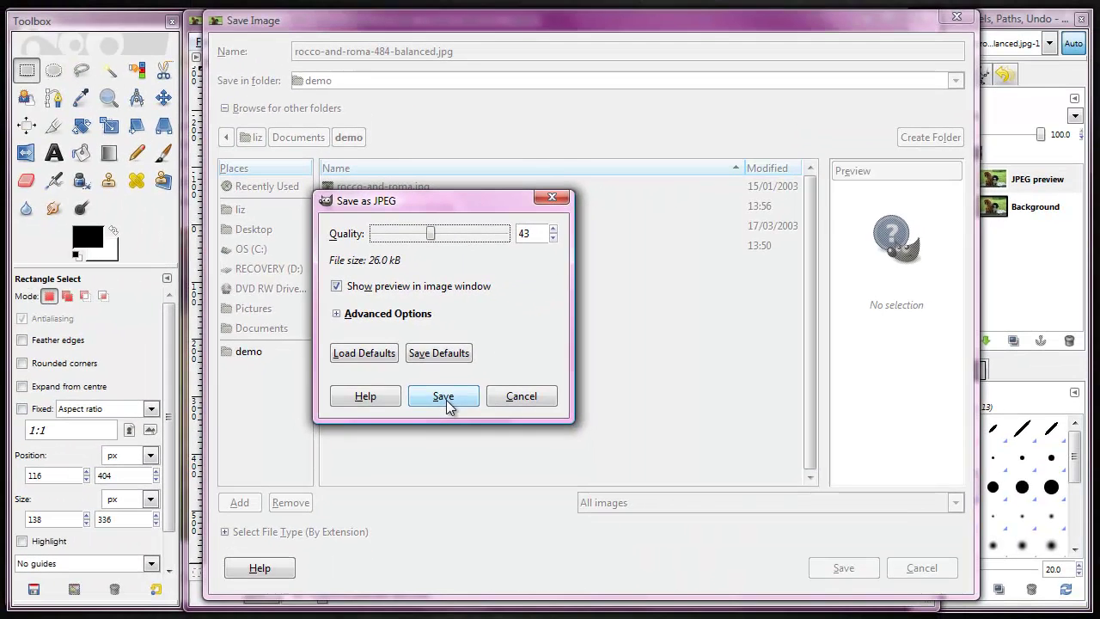
pyautogui.click(550, 528)
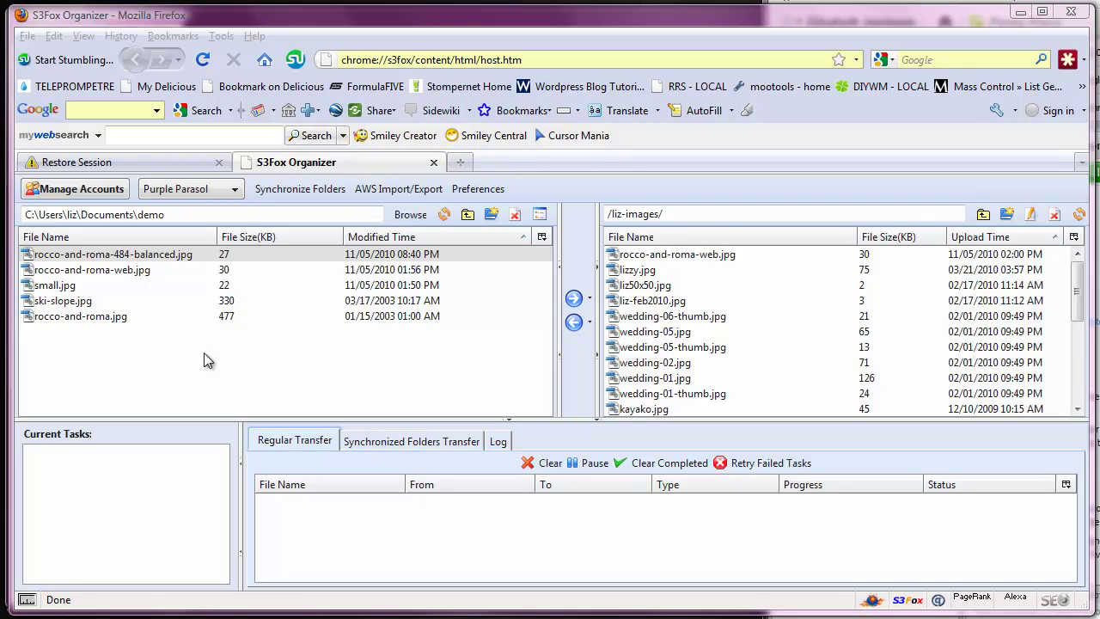
# Step: Upload rocco-and-roma-484-balanced.jpg to /liz-images/, make it readable by Everyone, and copy its URL
pyautogui.click(127, 258)
pyautogui.moveTo(128, 258); pyautogui.dragTo(700, 321)
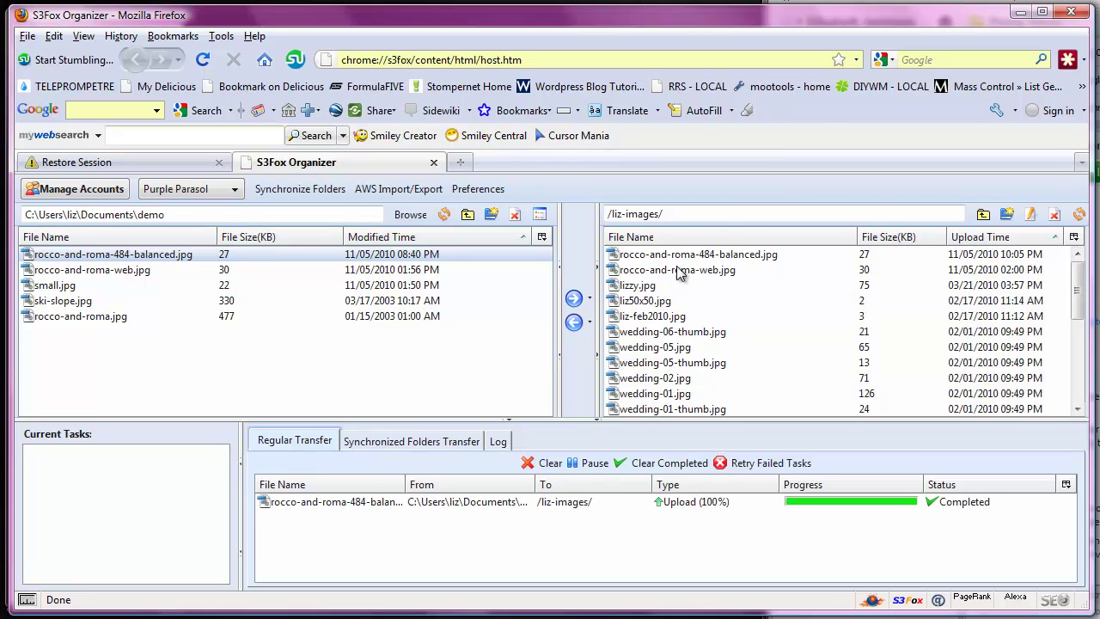
pyautogui.click(679, 256)
pyautogui.rightClick(678, 256)
pyautogui.click(708, 287)
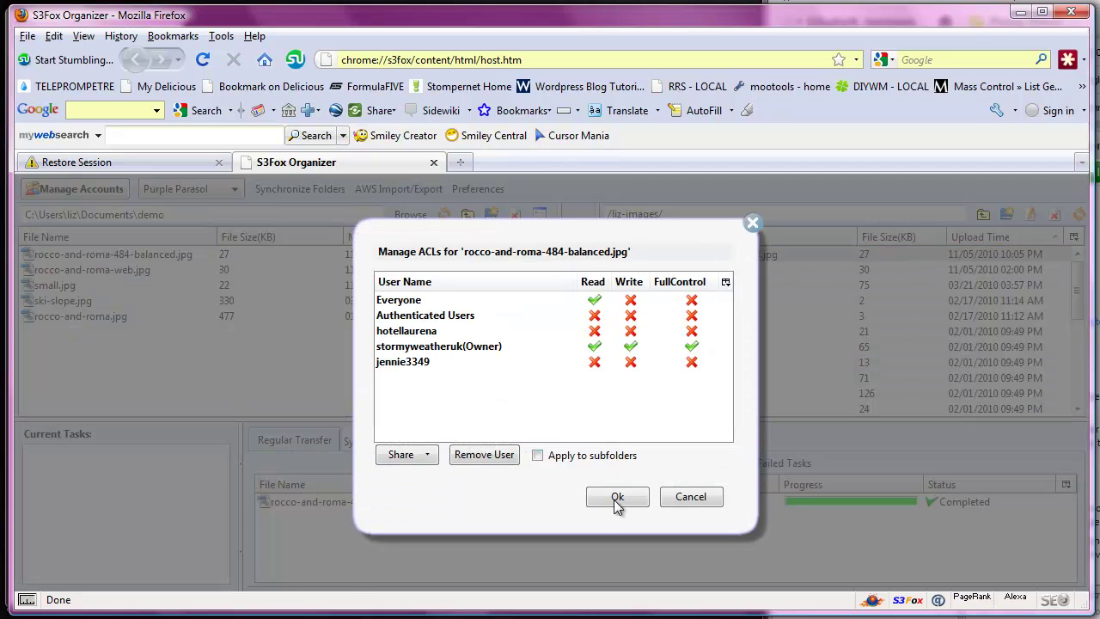
pyautogui.click(615, 497)
pyautogui.rightClick(711, 255)
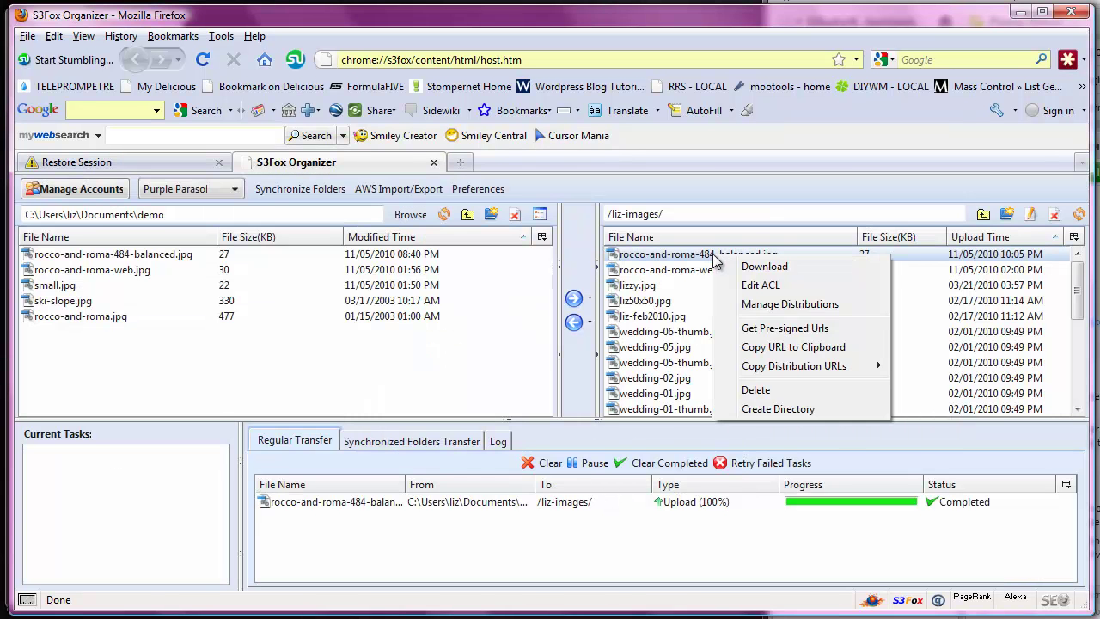
pyautogui.click(774, 347)
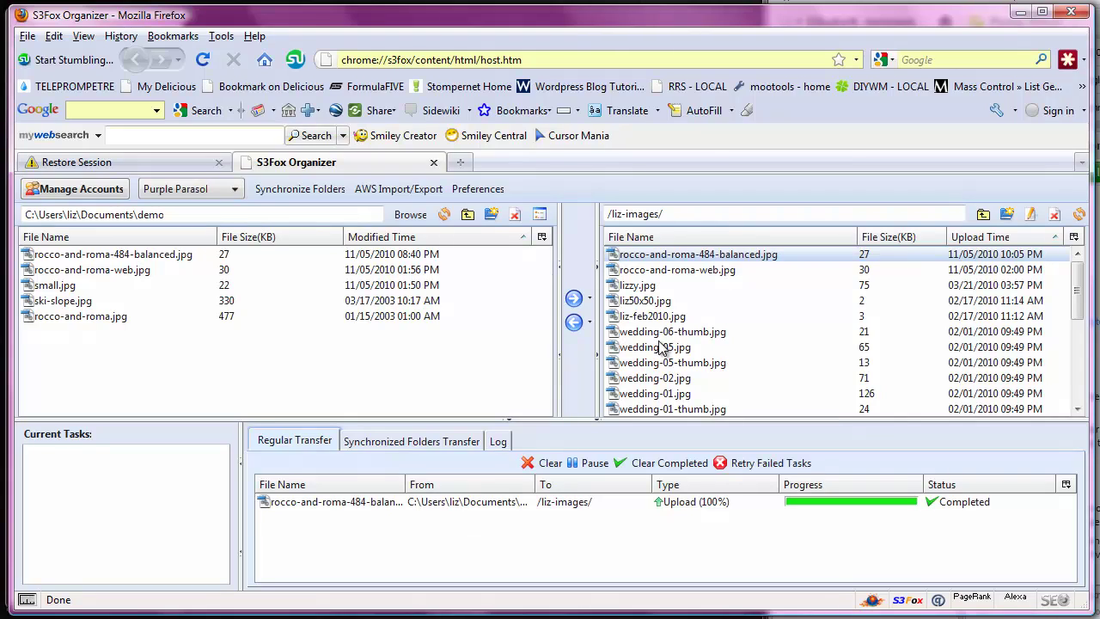
# Step: Bring the blog's browser forward and load the Datingles admin at /wp-admin
pyautogui.click(1020, 12)
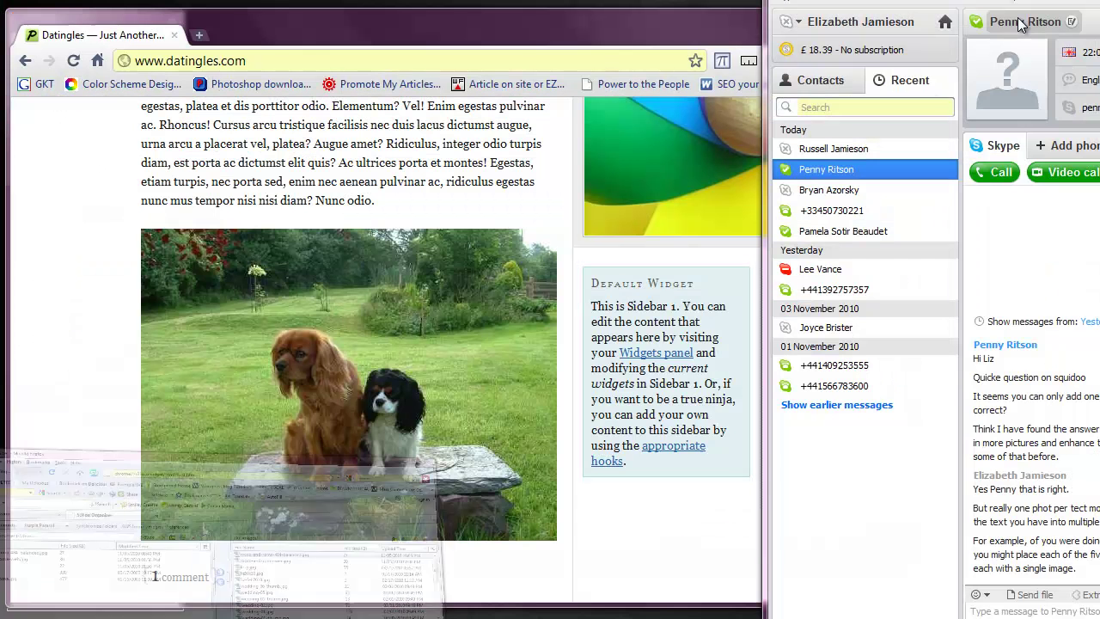
pyautogui.click(533, 47)
pyautogui.moveTo(1074, 320); pyautogui.dragTo(1073, 188)
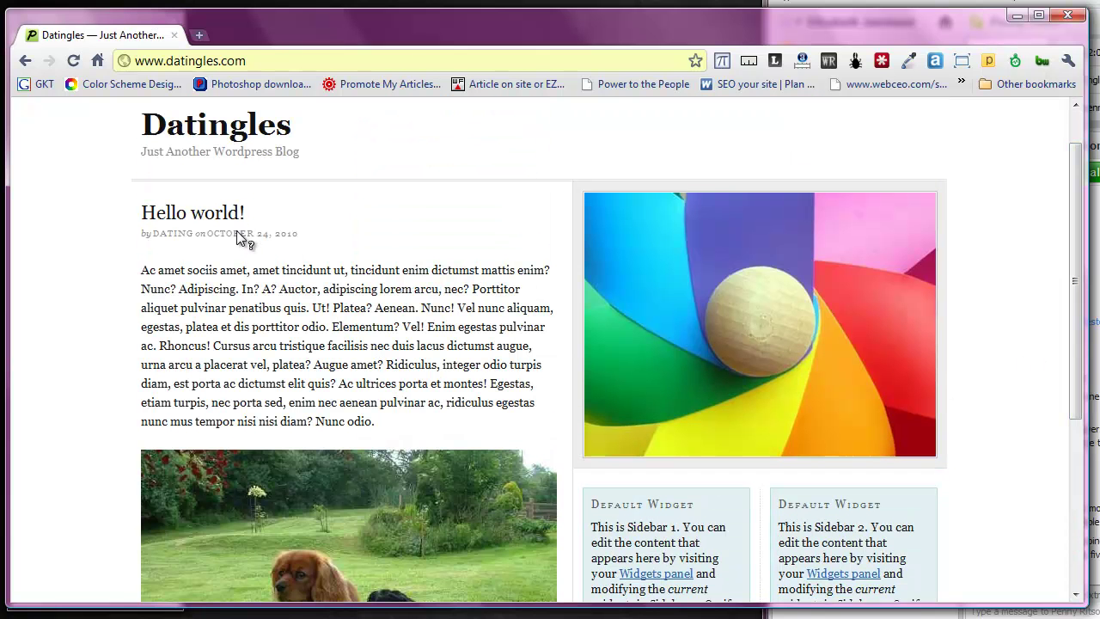
pyautogui.click(256, 62)
pyautogui.click(256, 61)
pyautogui.write('/wp-admin')
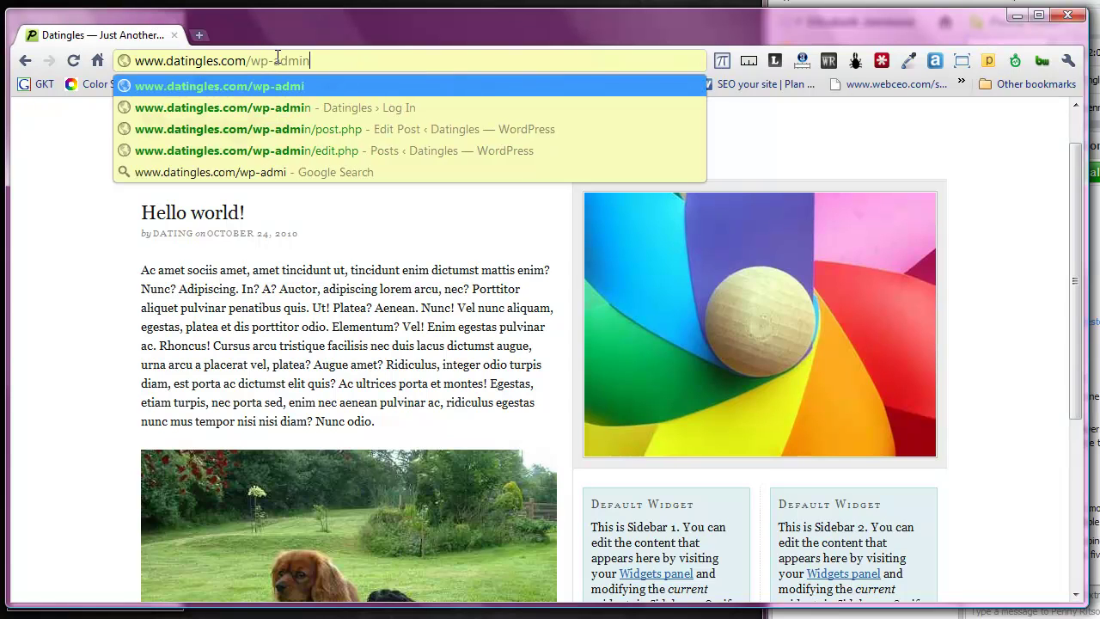
pyautogui.press('Return')
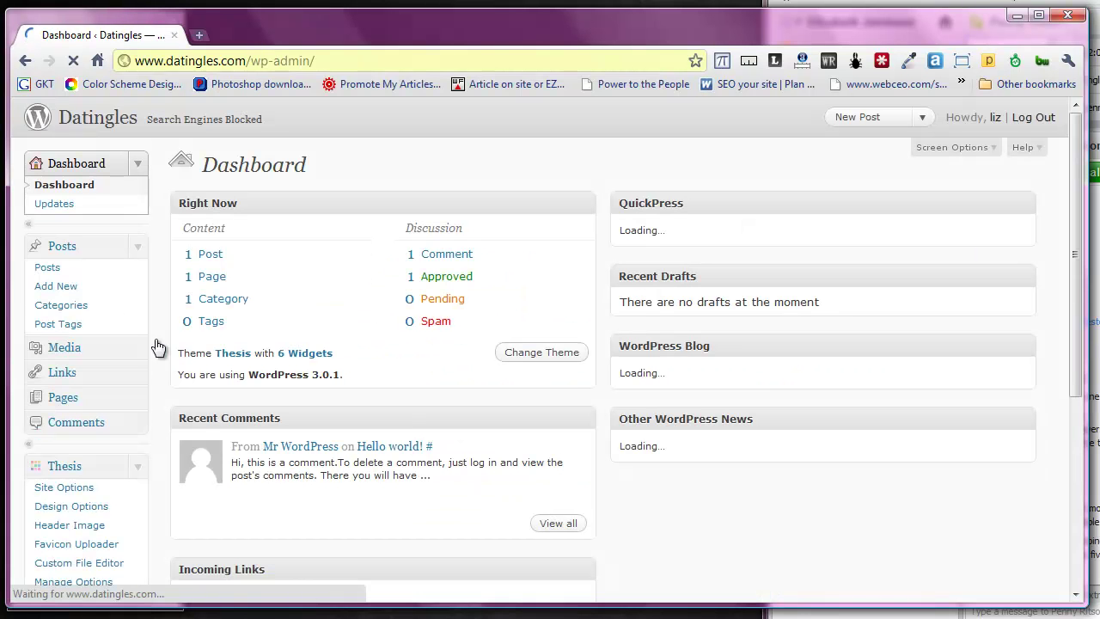
# Step: Add the S3 image with alt text 'Cropped Image' to Hello world! on a new line and update
pyautogui.click(50, 269)
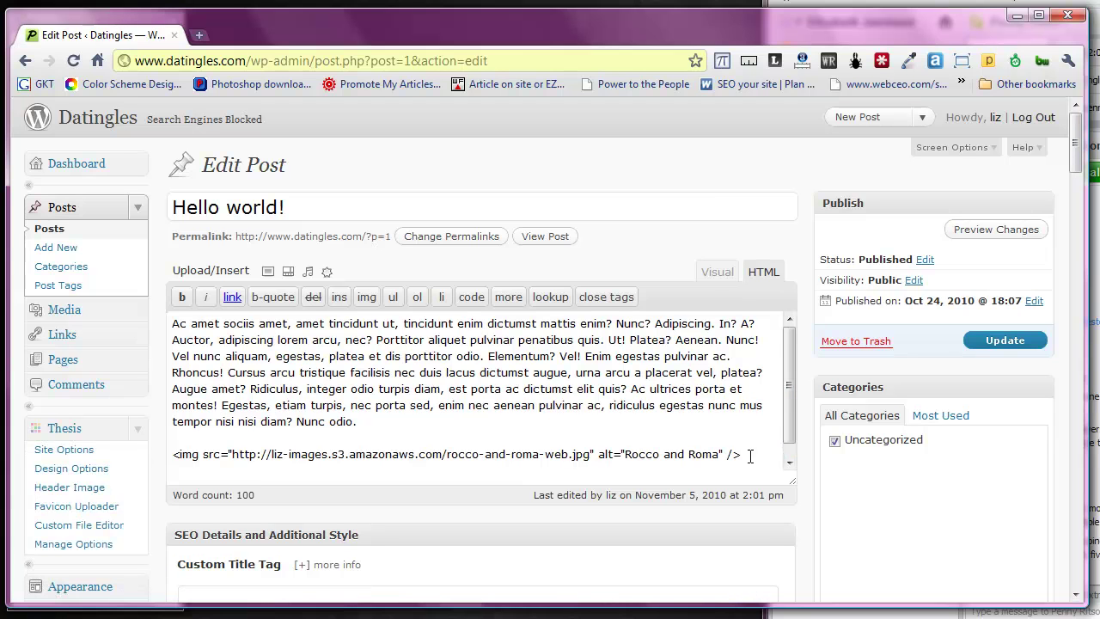
pyautogui.scroll(-1, 750, 455)
pyautogui.click(571, 361)
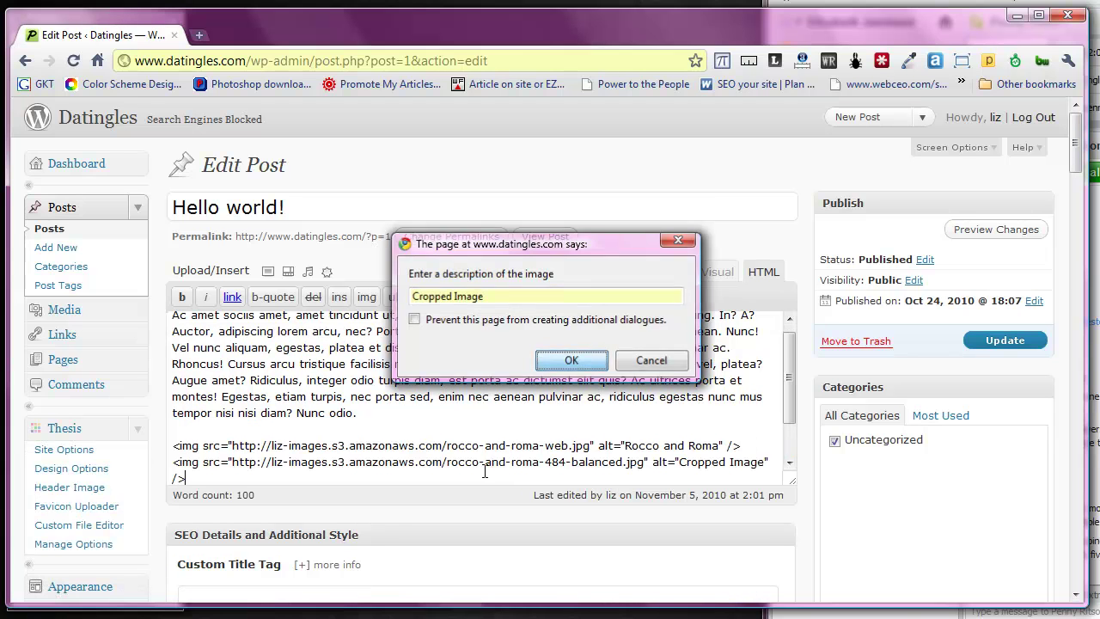
pyautogui.click(746, 444)
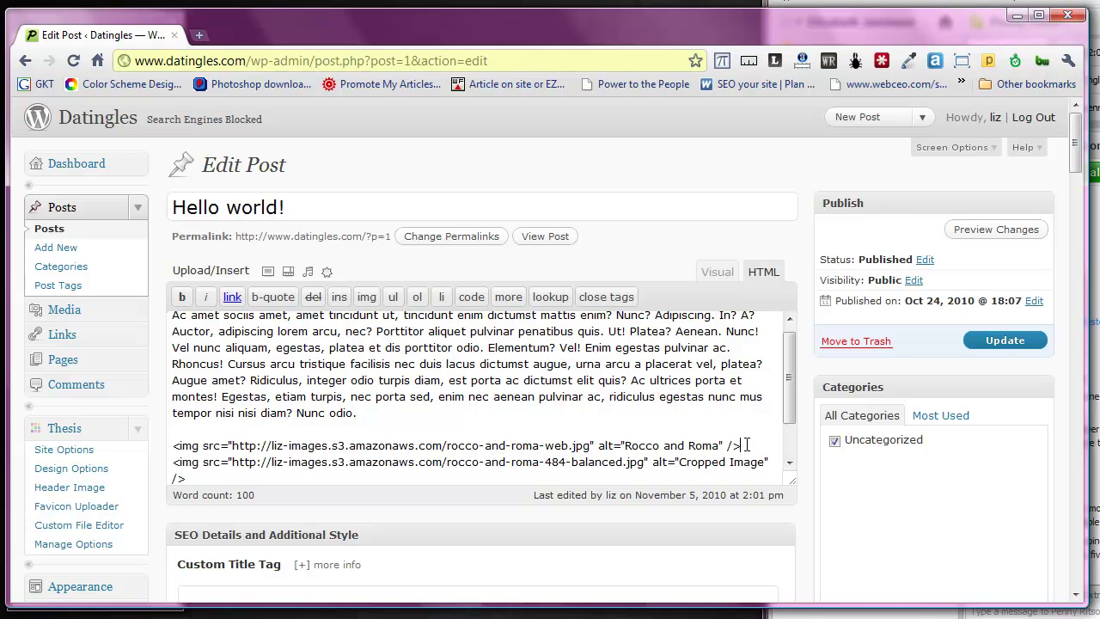
pyautogui.press('Return')
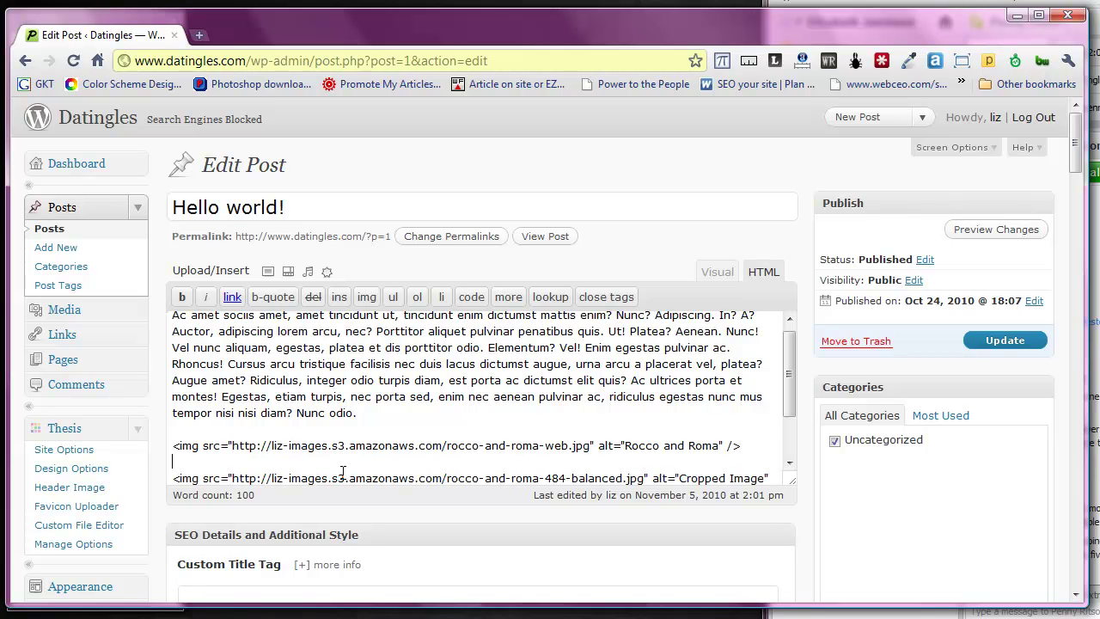
pyautogui.click(1018, 341)
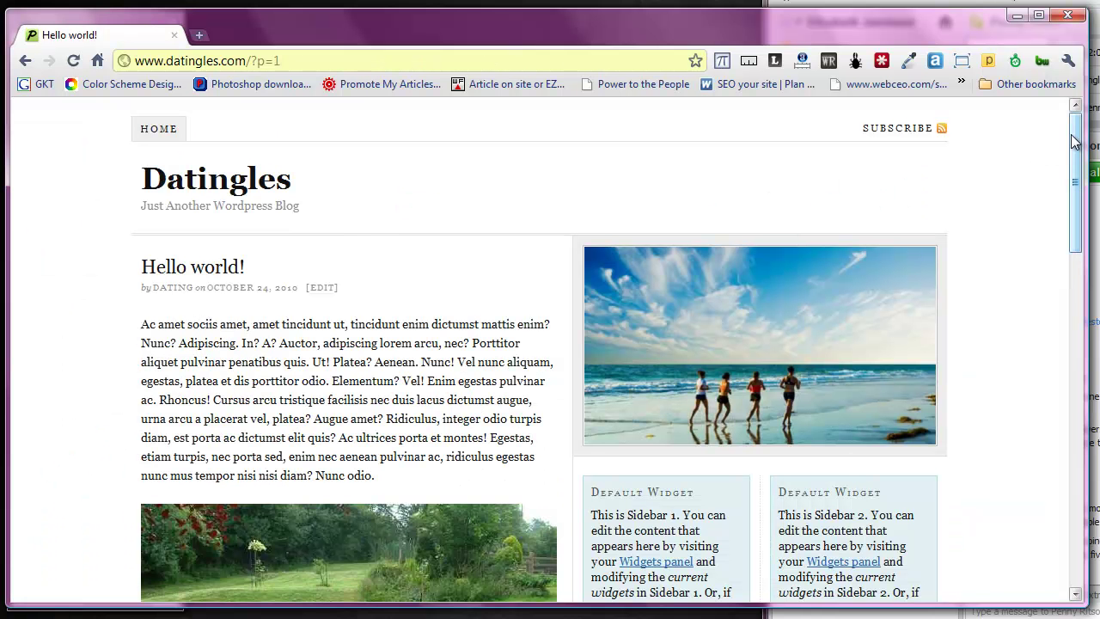
# Step: Scroll the live Hello world! post down to the cropped photo below the original
pyautogui.moveTo(1076, 128); pyautogui.dragTo(1091, 285)
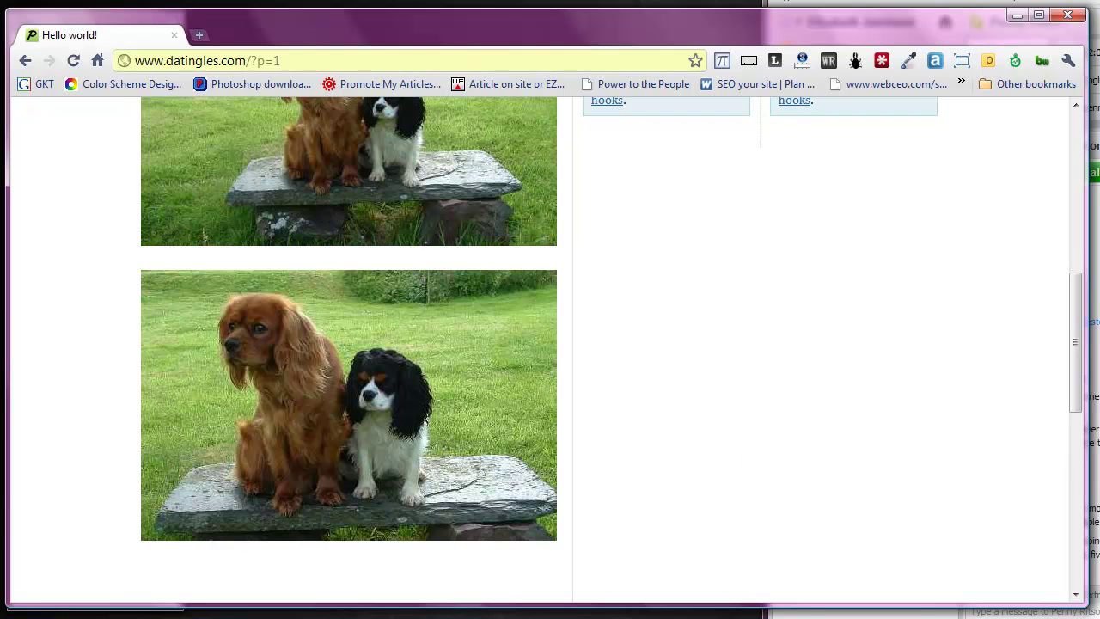
pyautogui.moveTo(1086, 380)
pyautogui.mouseDown()
pyautogui.moveTo(1085, 401)
pyautogui.moveTo(1085, 370)
pyautogui.mouseUp()
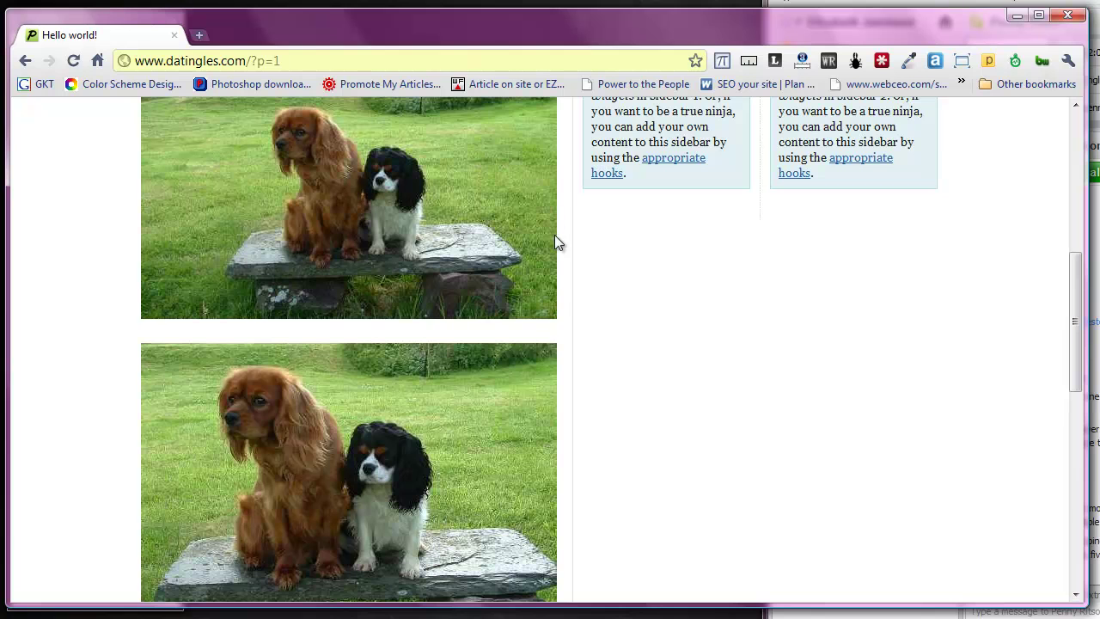
pyautogui.moveTo(1082, 361); pyautogui.dragTo(1082, 389)
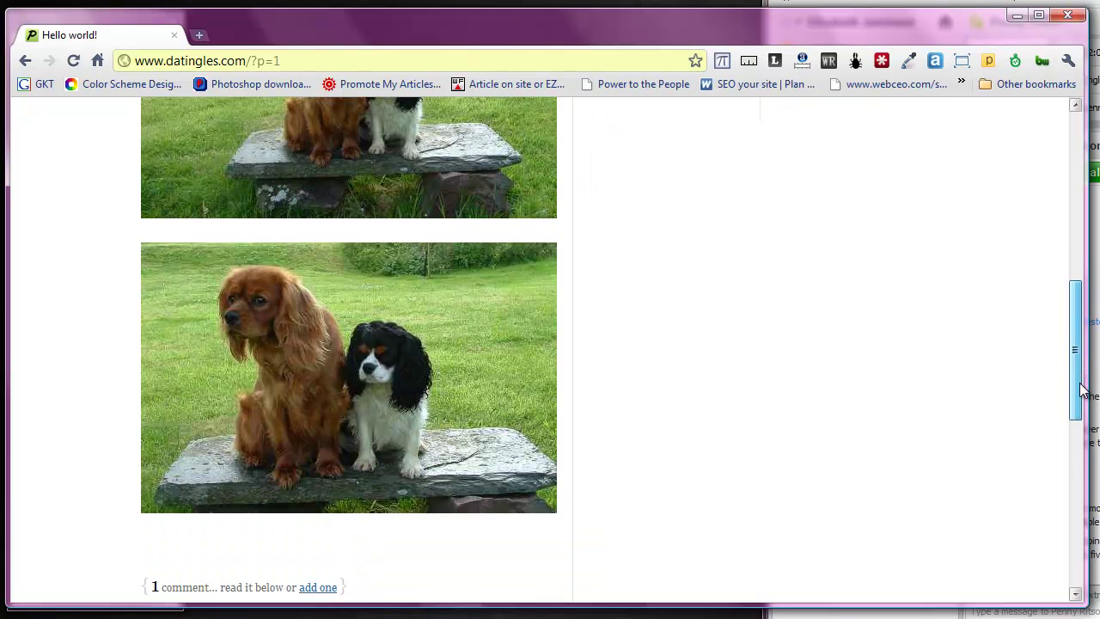